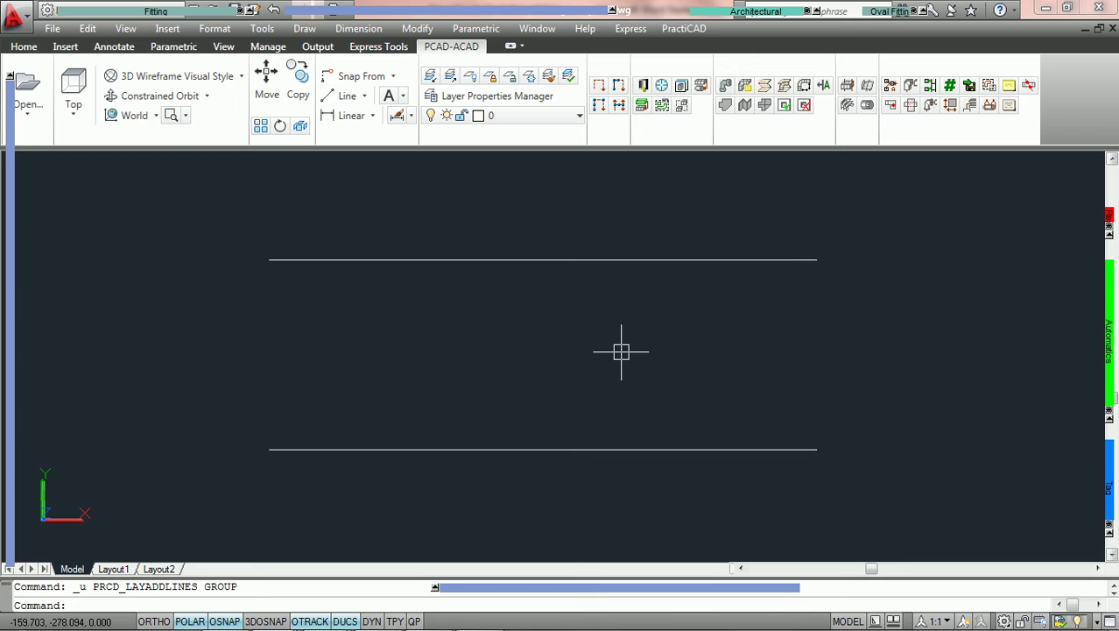
Inspect the properties of the upper horizontal line and clear the selection
mouse_move(619, 317)
middle_down()
mouse_move(532, 325)
mouse_move(522, 307)
middle_up()
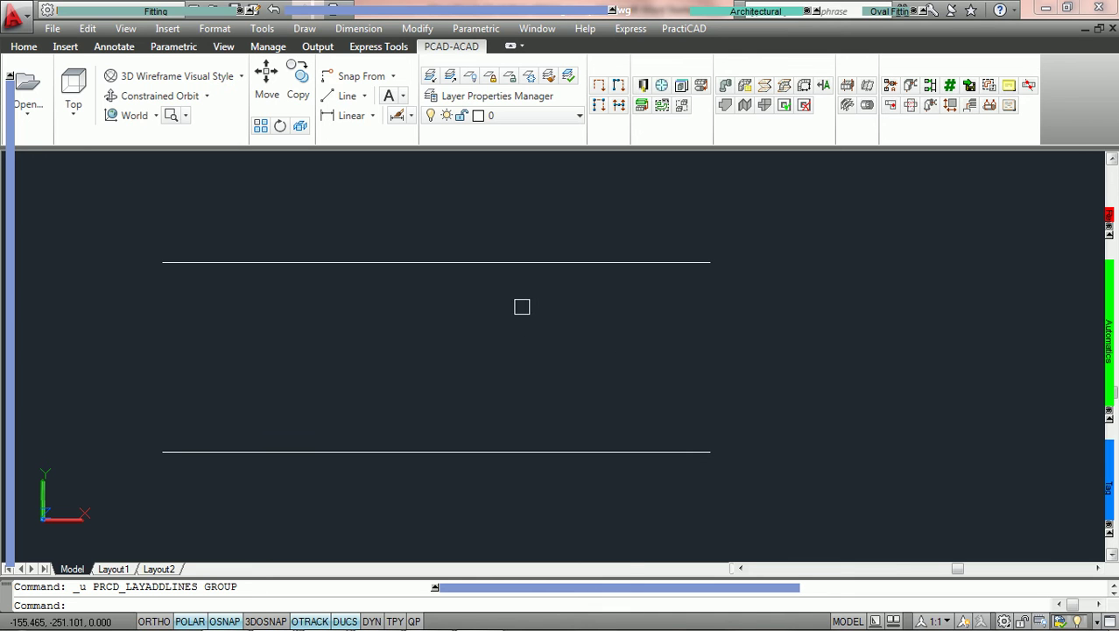
double_click(436, 257)
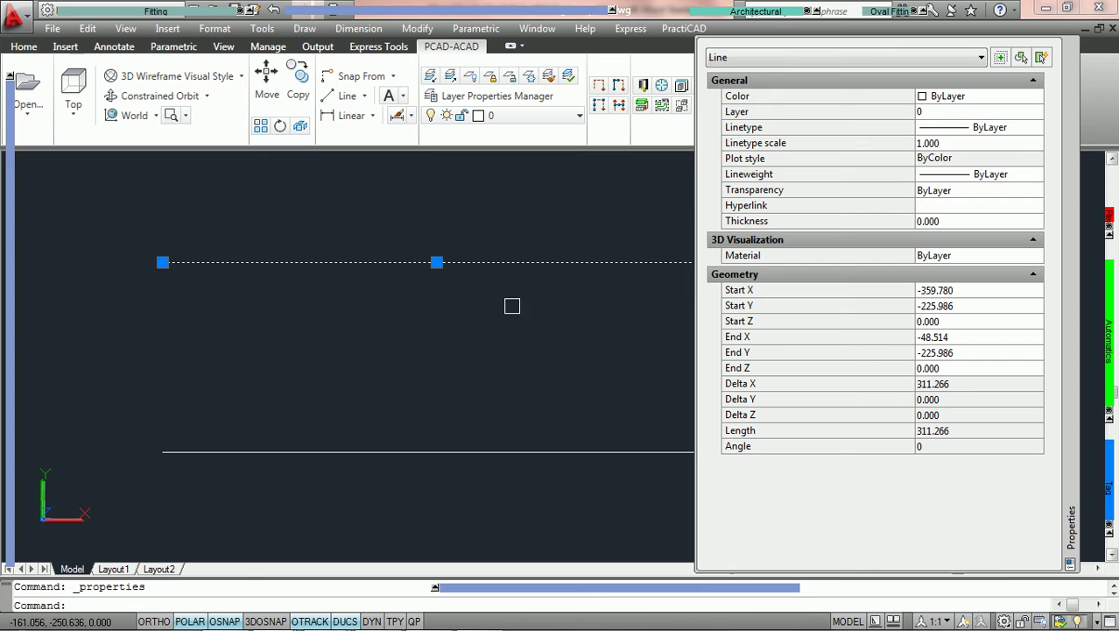
middle_drag(512, 305, 449, 300)
key(Escape)
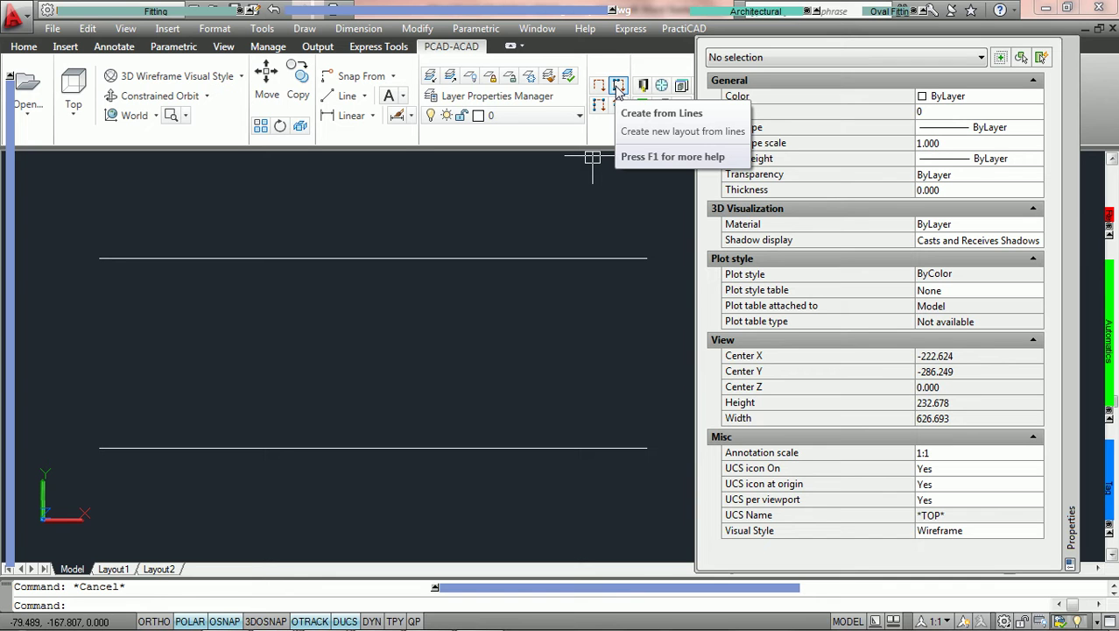
Convert both horizontal lines into layout lines with Create from Lines
click(620, 89)
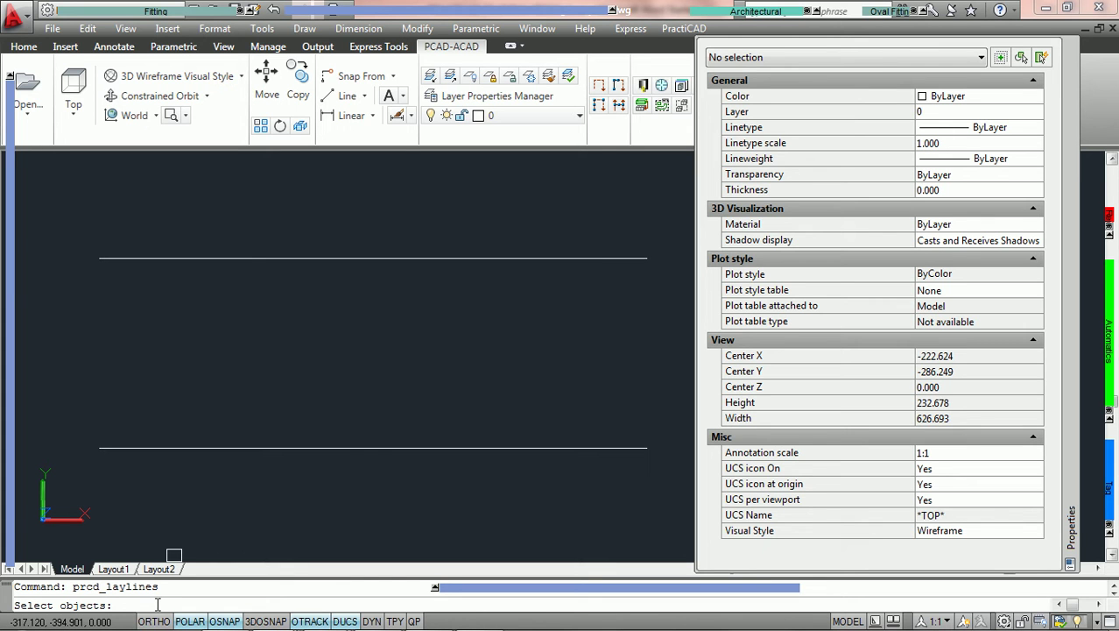
click(369, 447)
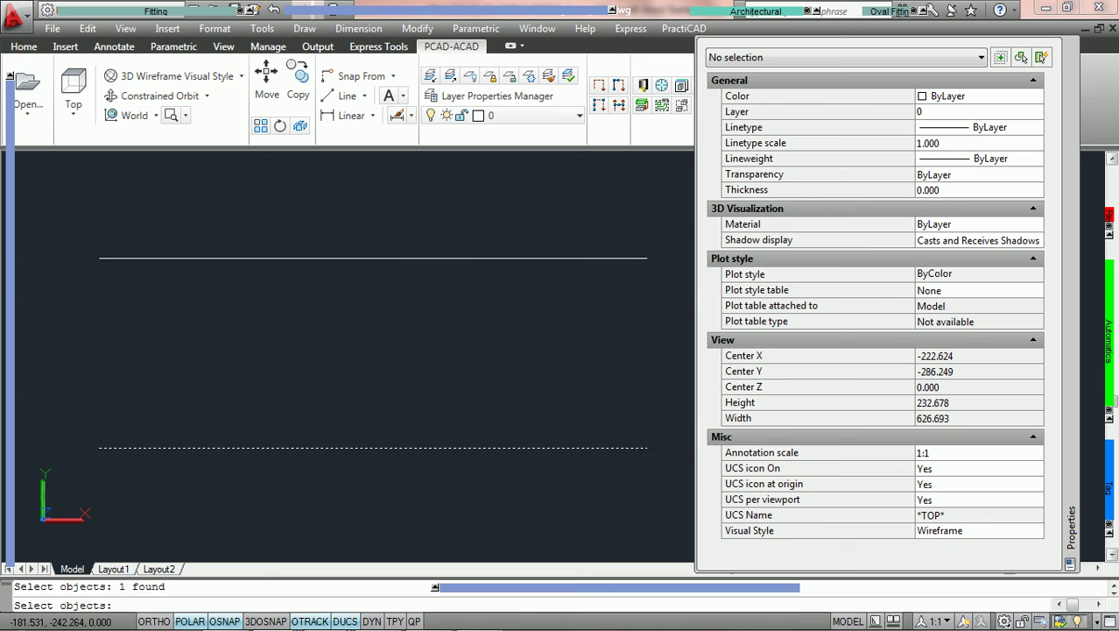
click(392, 259)
key(Return)
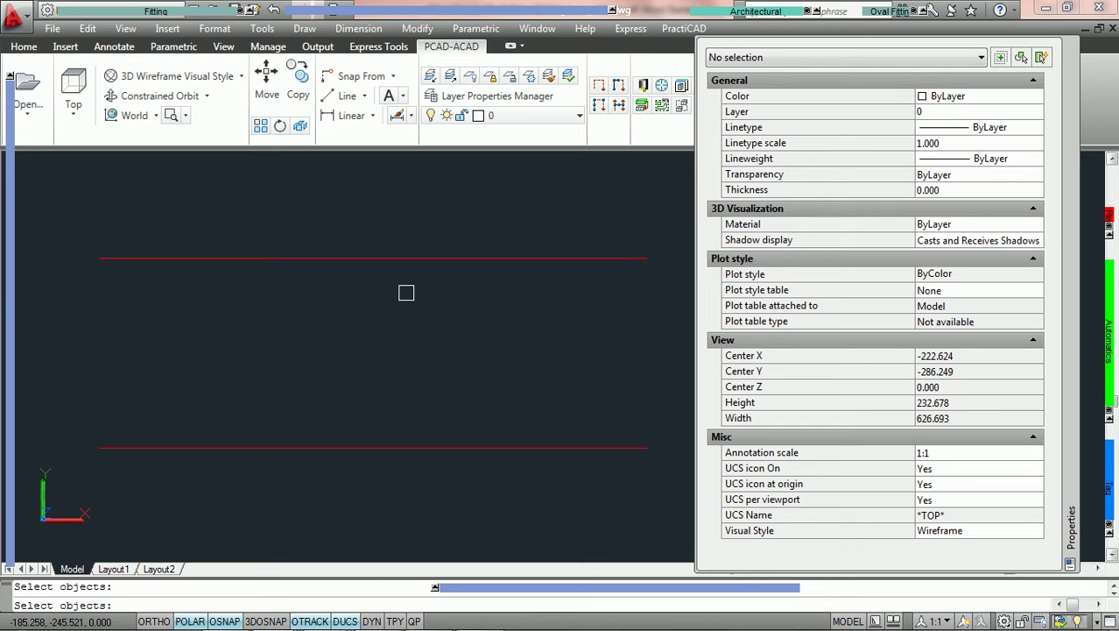
key(Escape)
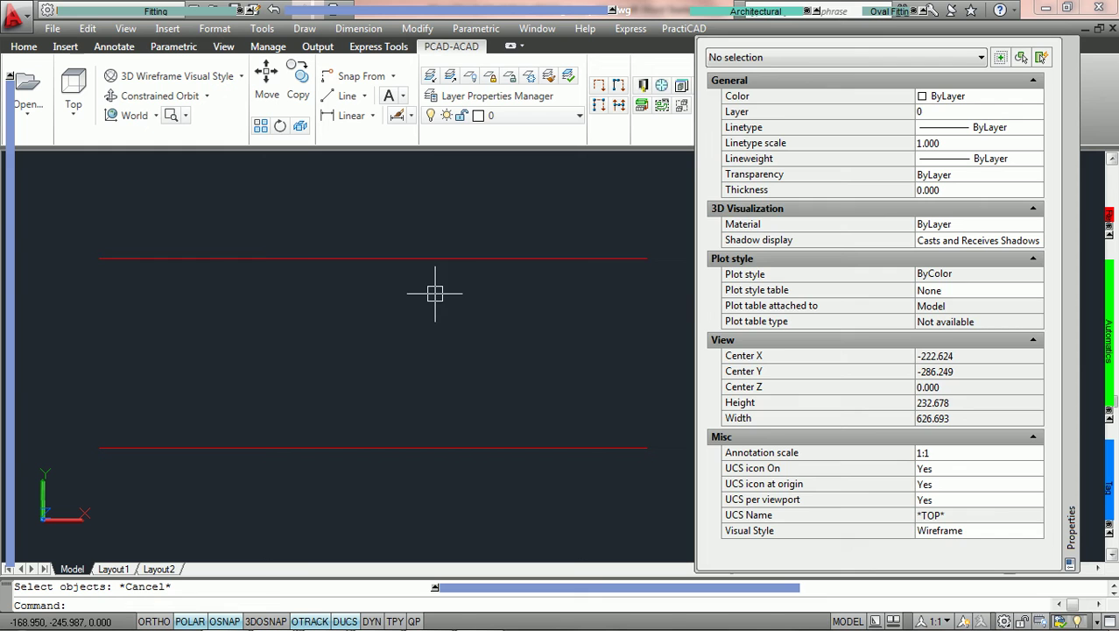
Check the properties of the upper layout line, close the properties display and deselect the line
click(457, 257)
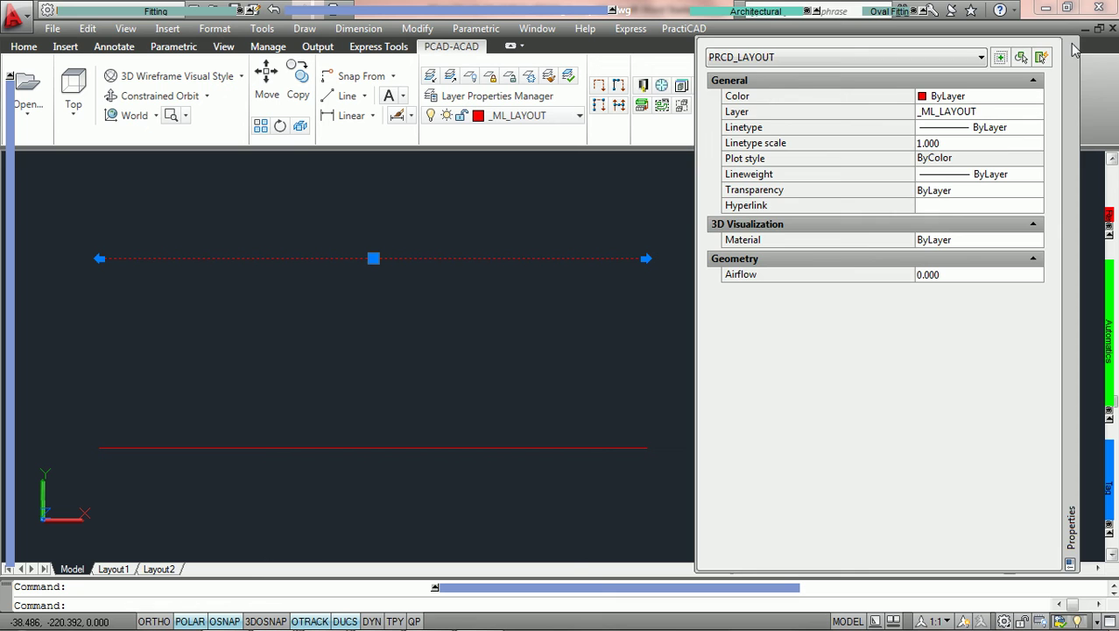
click(1070, 45)
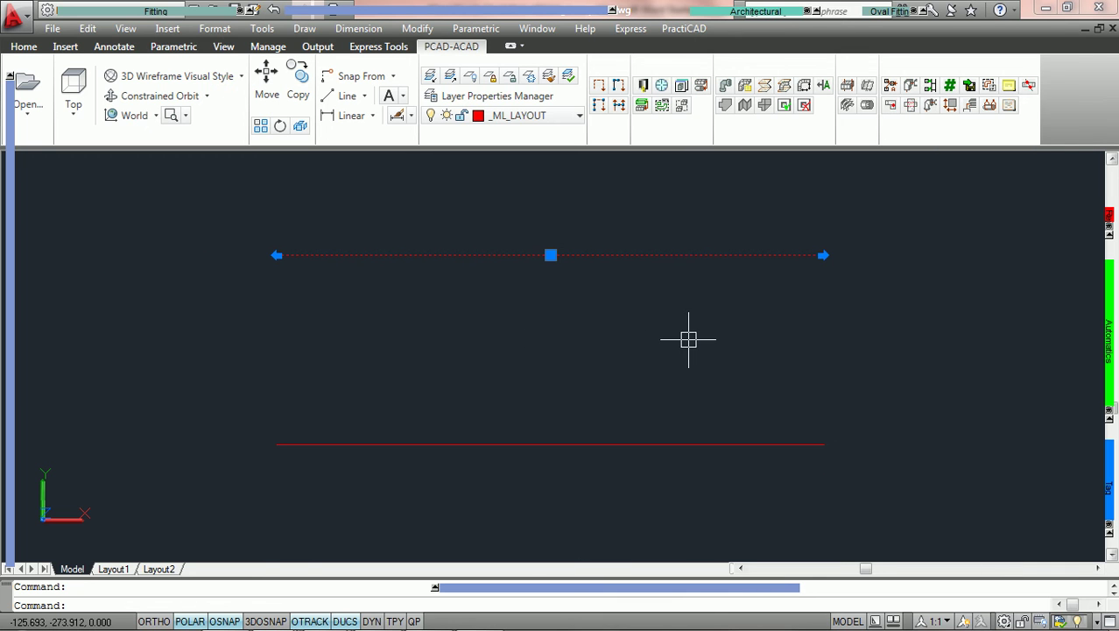
key(Escape)
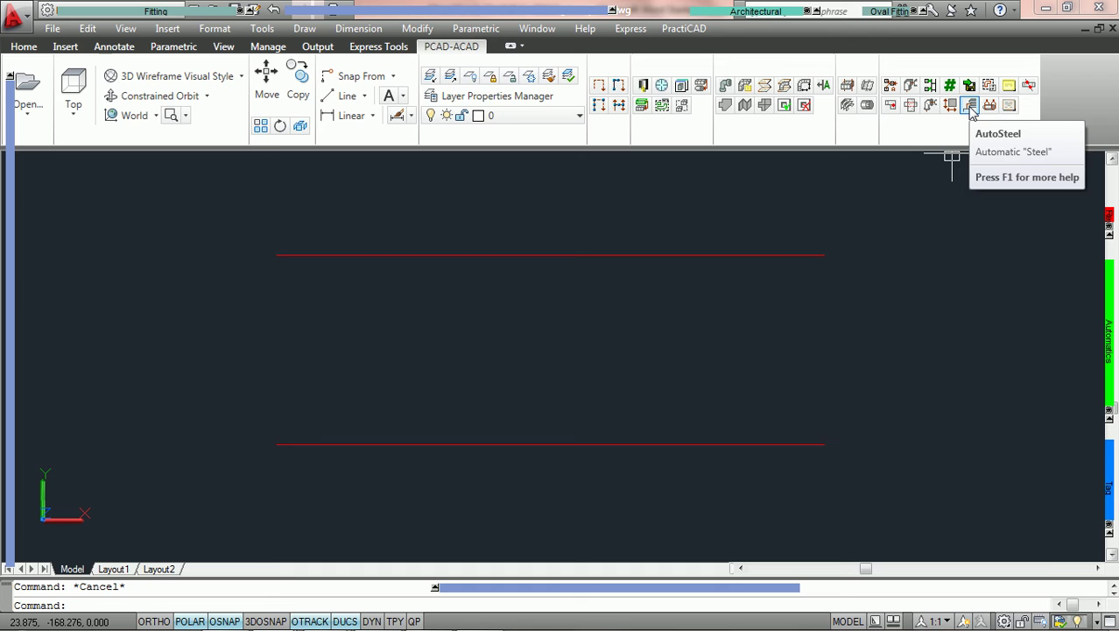
Start AutoSteel and choose the W36x194 section from the Wide Flange Shapes
click(970, 105)
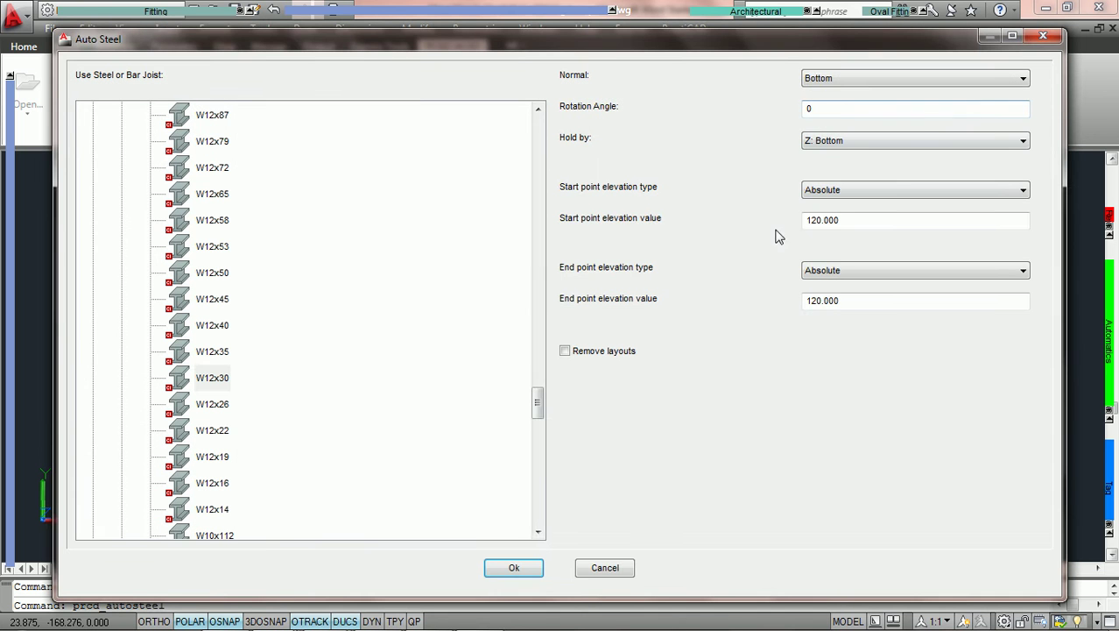
drag(537, 405, 575, 138)
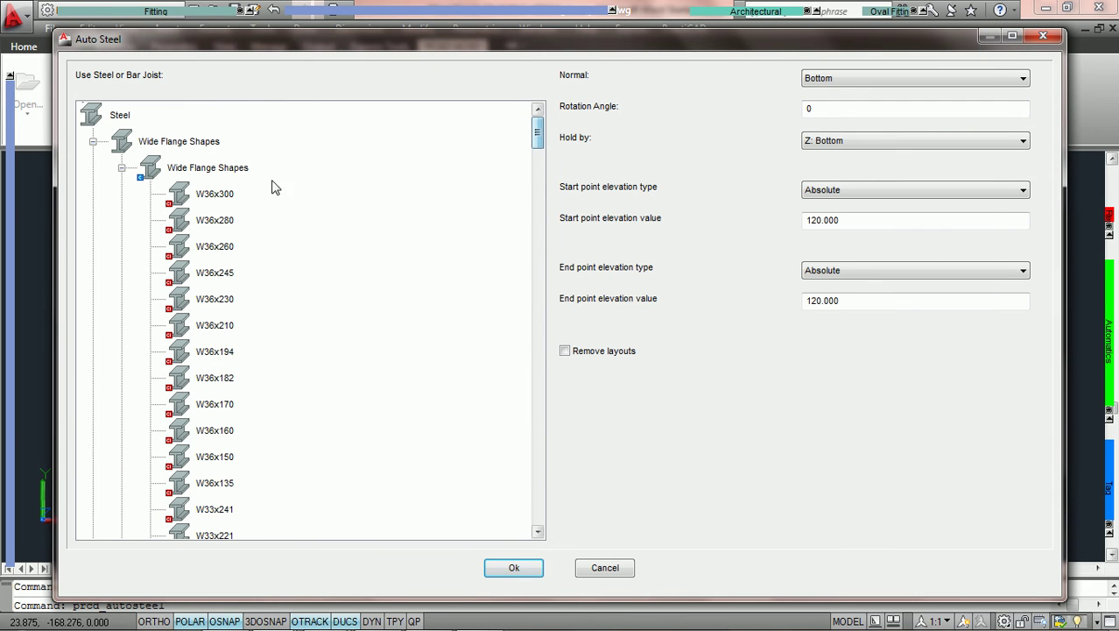
double_click(175, 172)
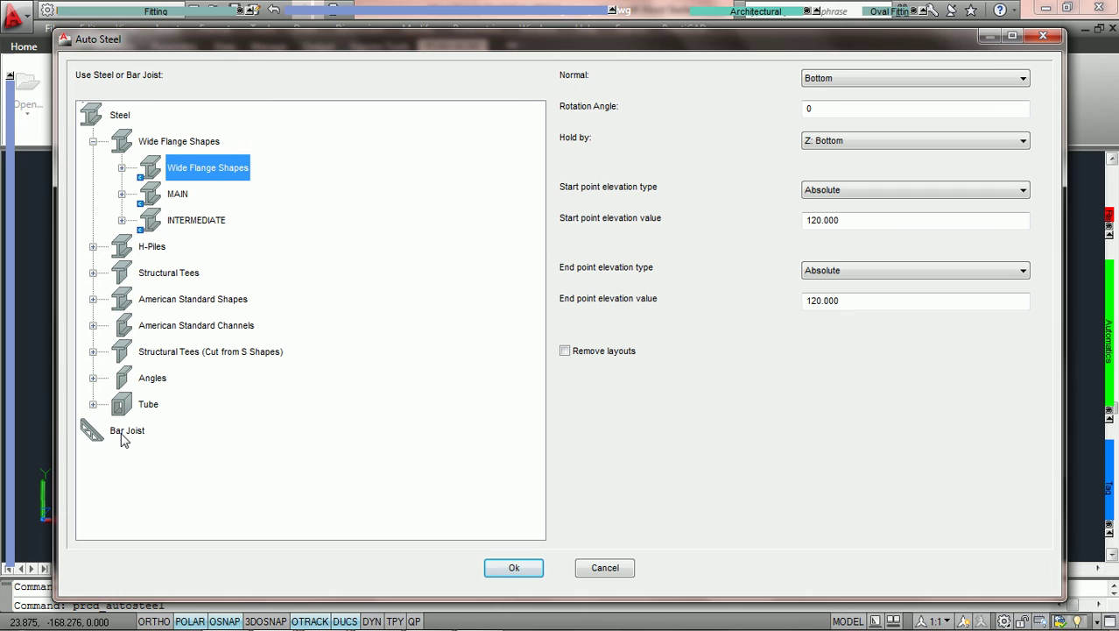
click(122, 168)
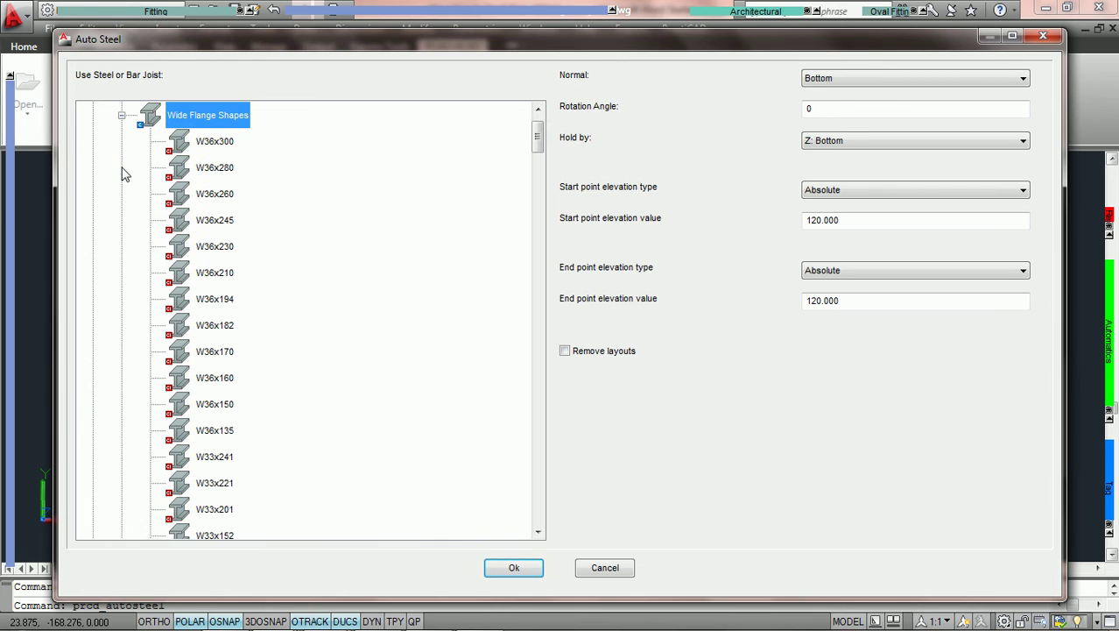
click(221, 302)
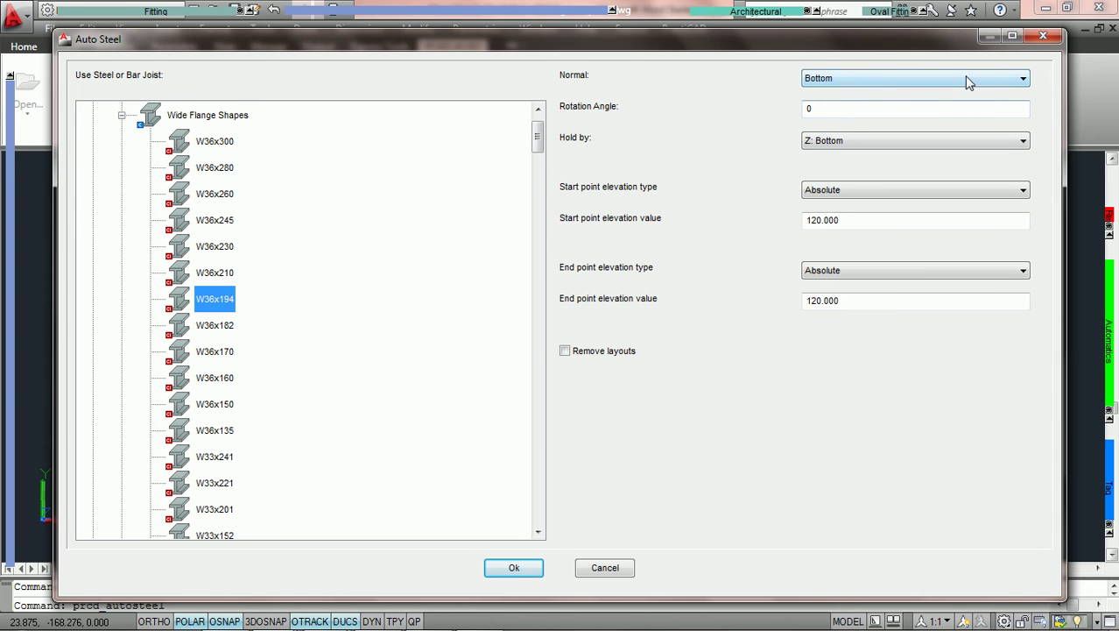
Set the steel's Normal to Top and its Hold by option to Z: Bottom
click(895, 78)
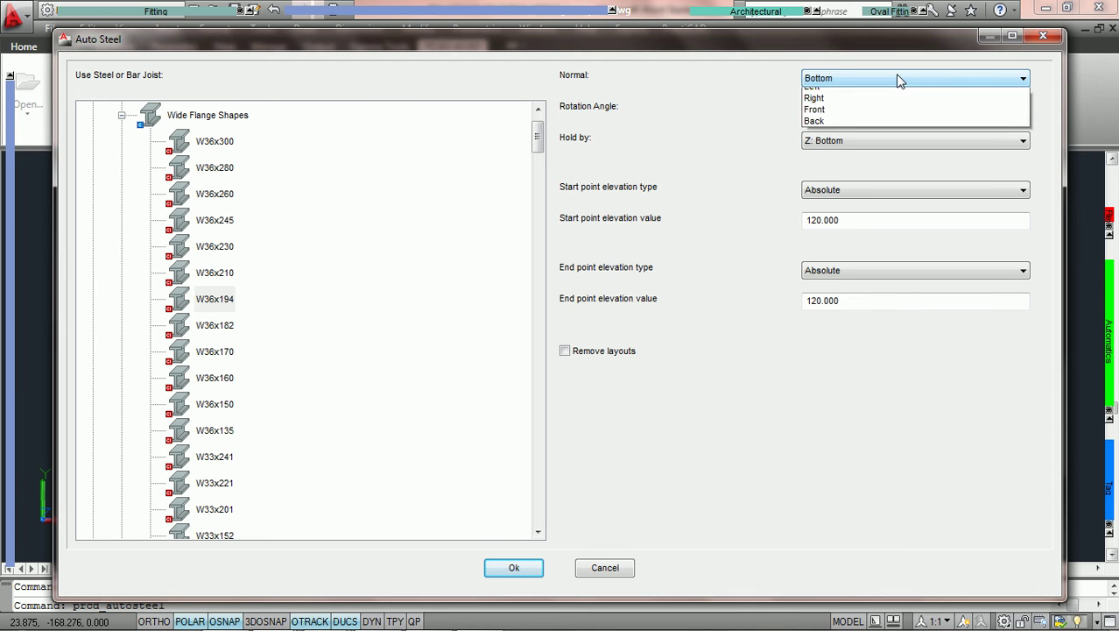
click(855, 99)
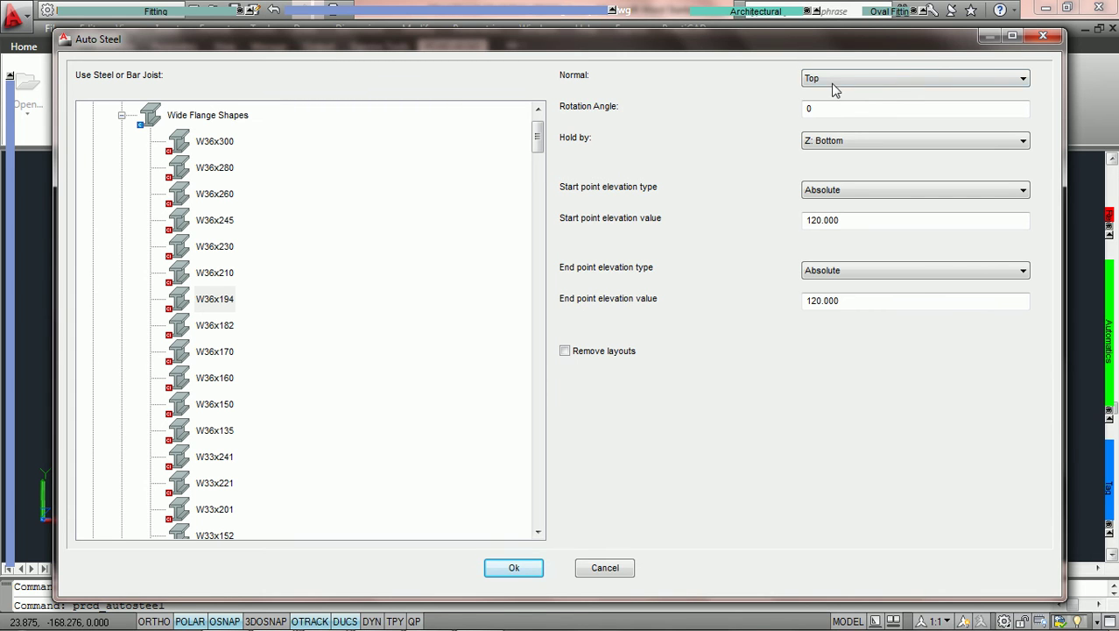
click(895, 79)
click(841, 141)
click(856, 78)
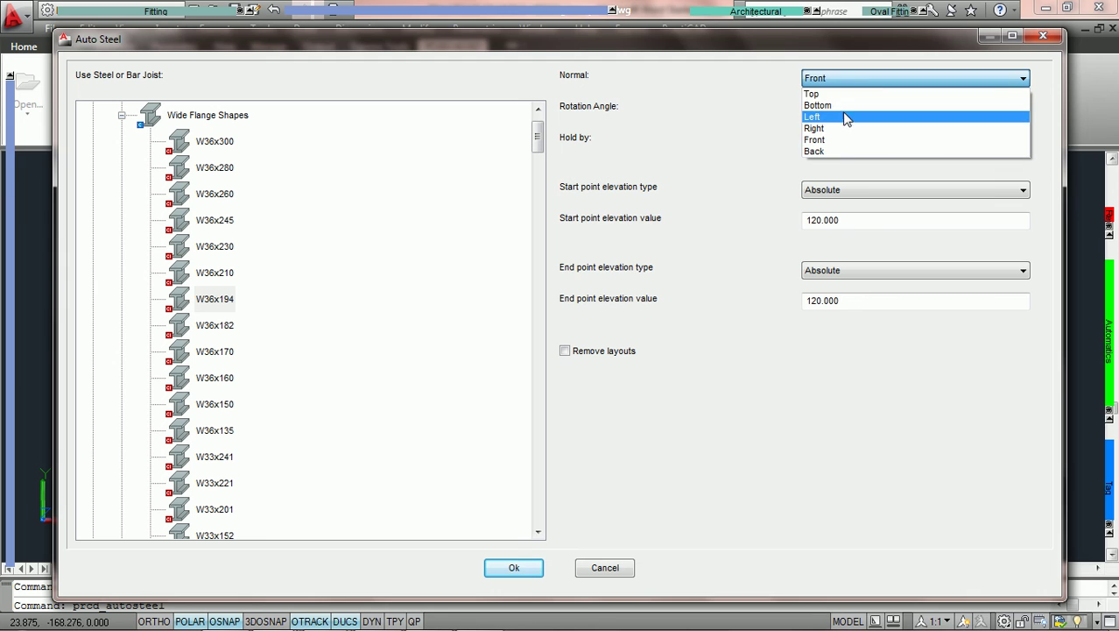
click(847, 94)
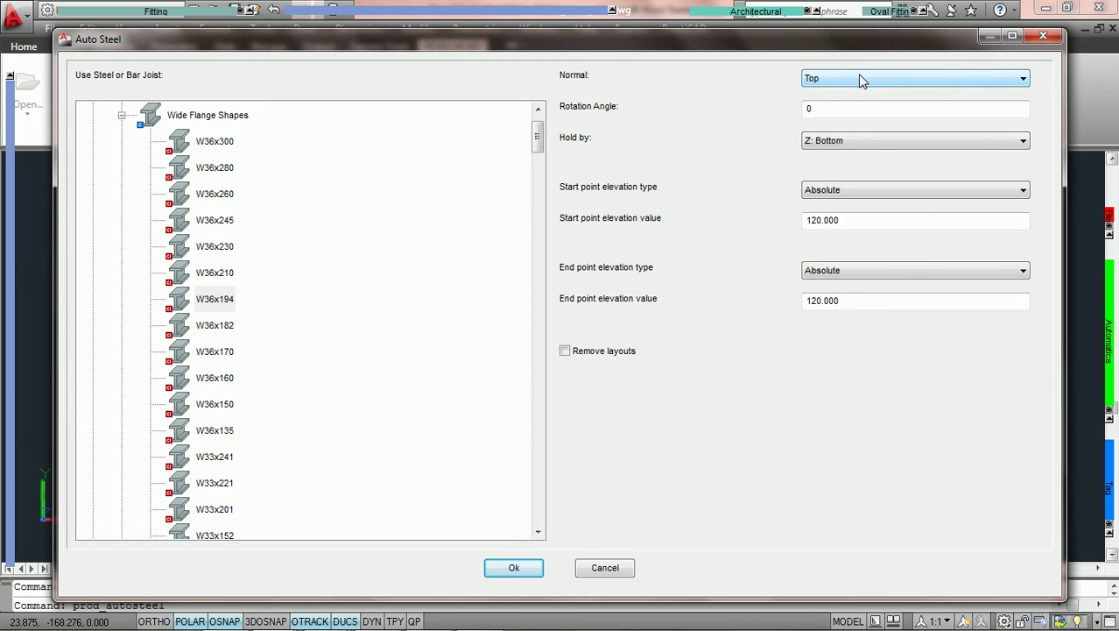
click(893, 108)
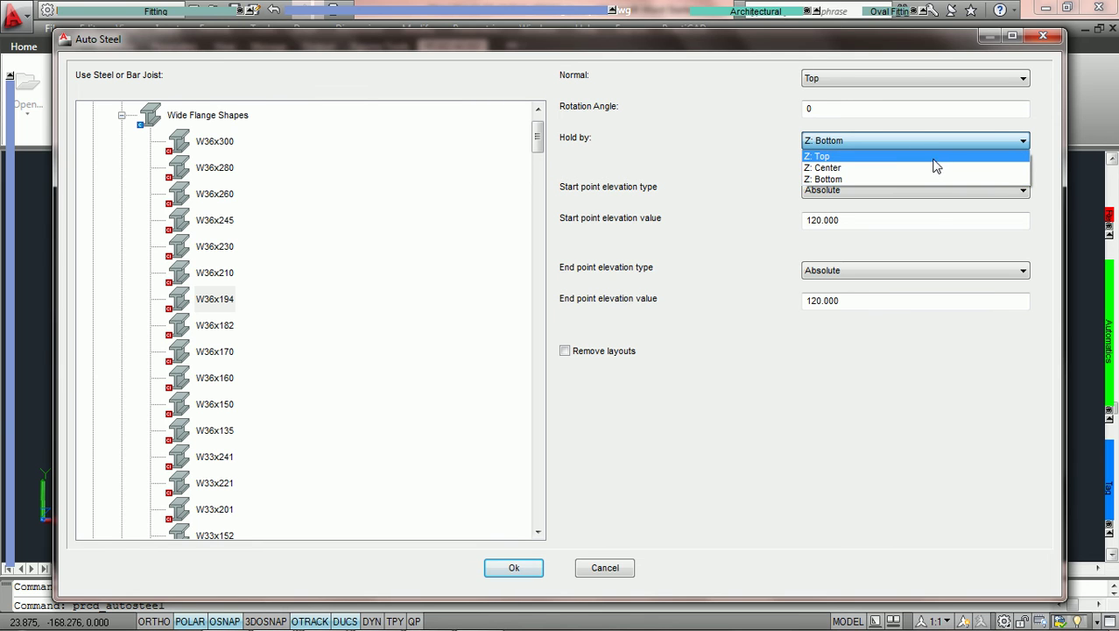
click(861, 180)
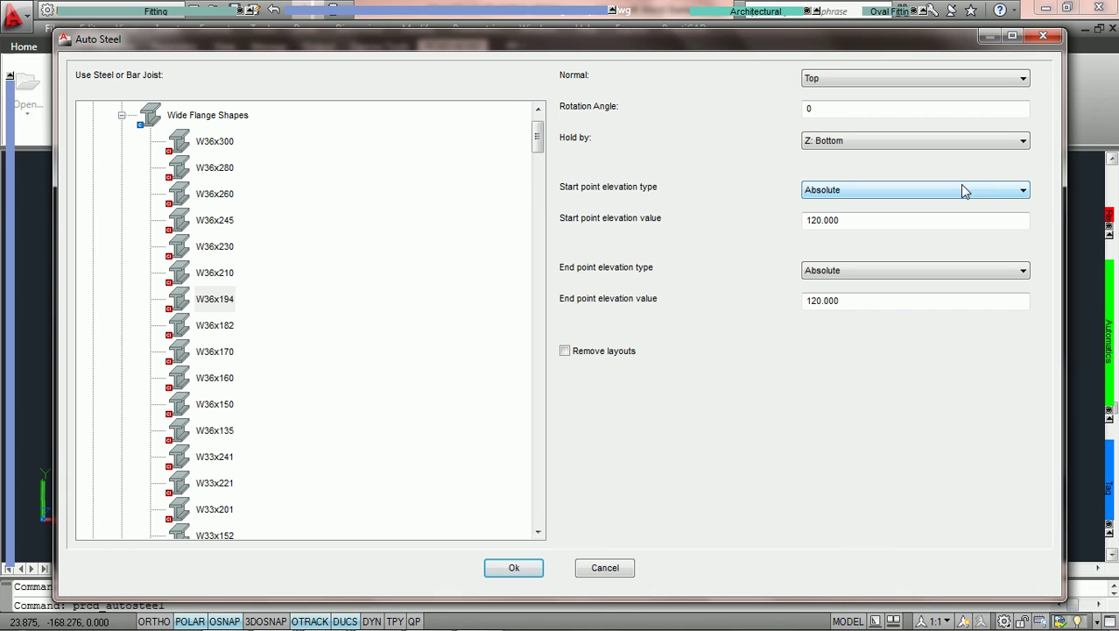
click(1021, 192)
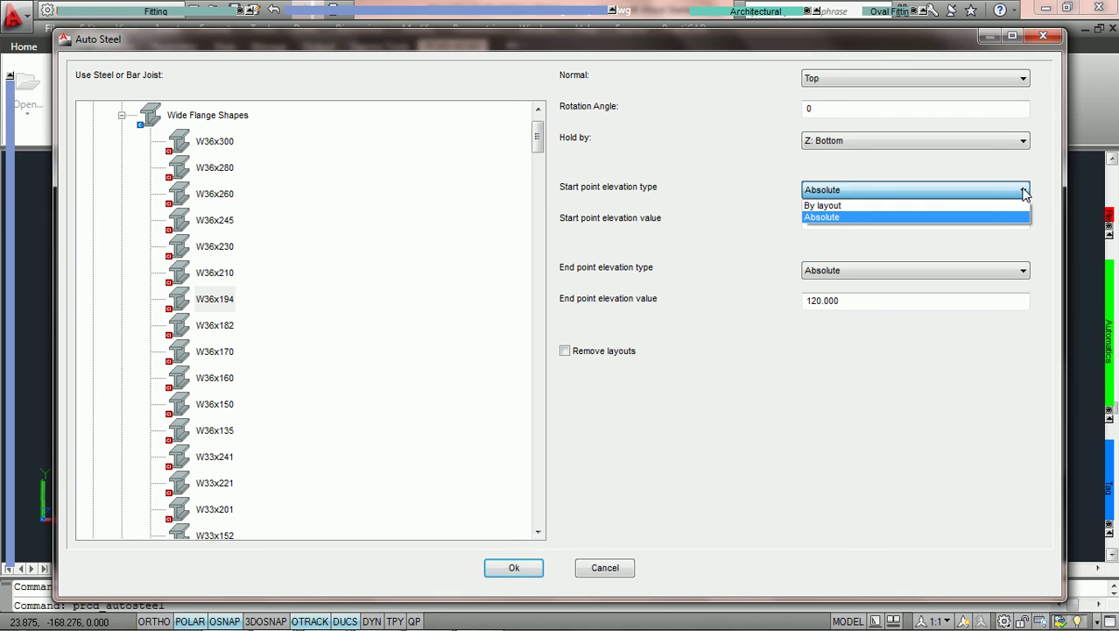
click(896, 193)
click(897, 195)
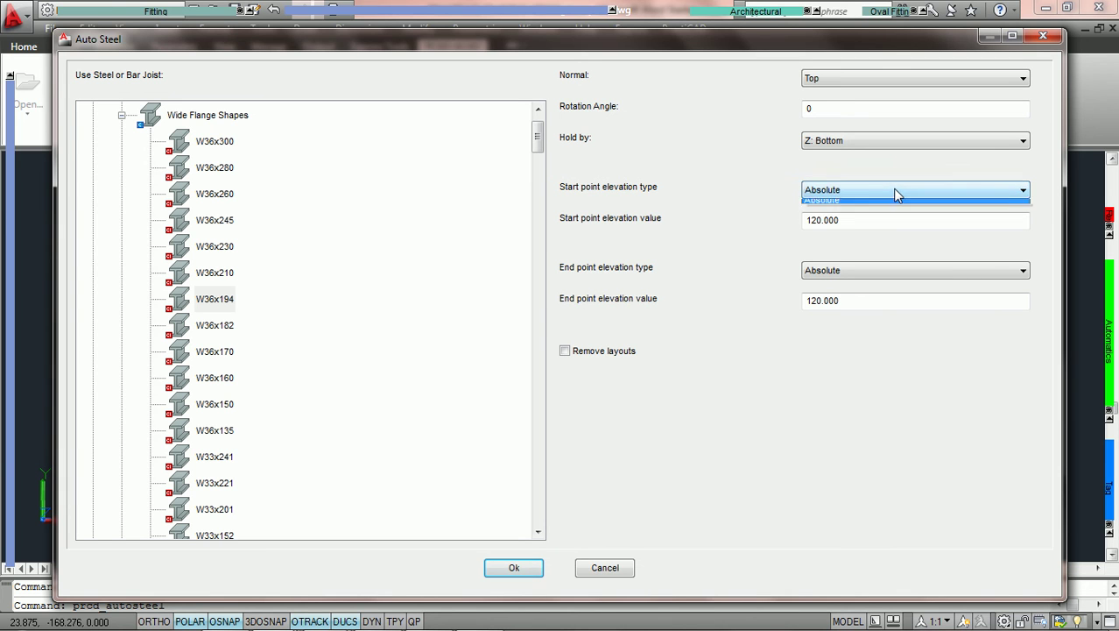
click(902, 194)
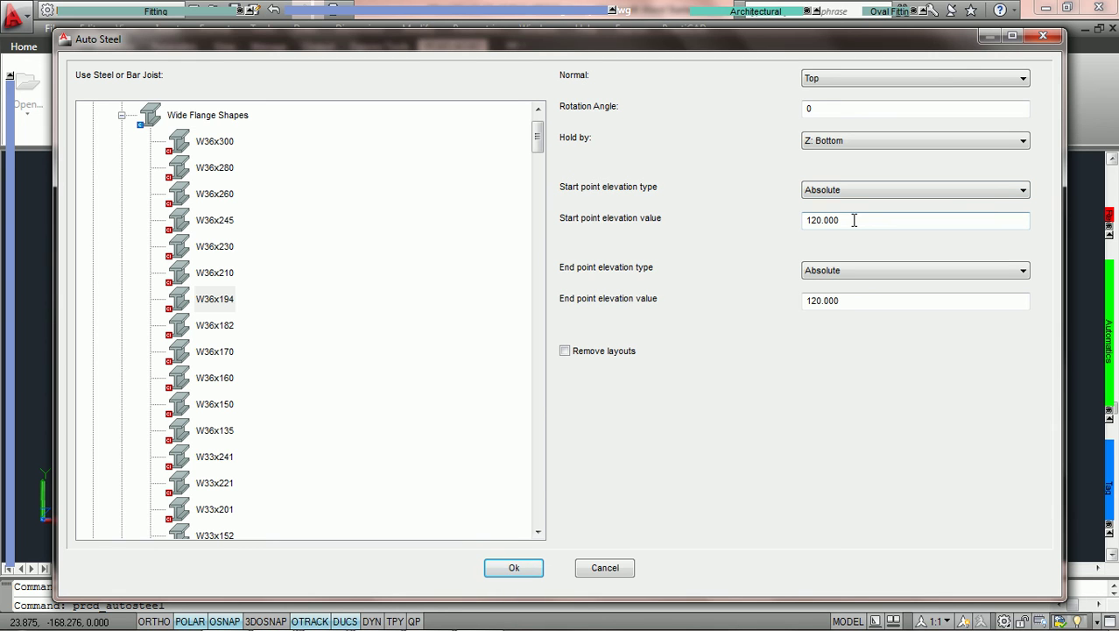
drag(854, 219, 811, 223)
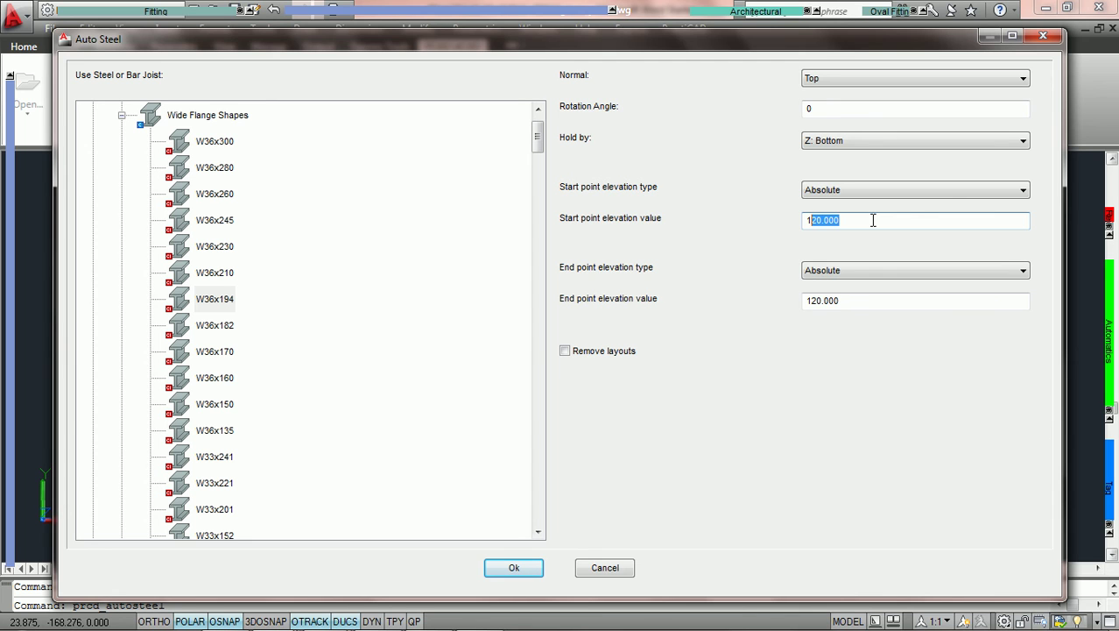
click(873, 191)
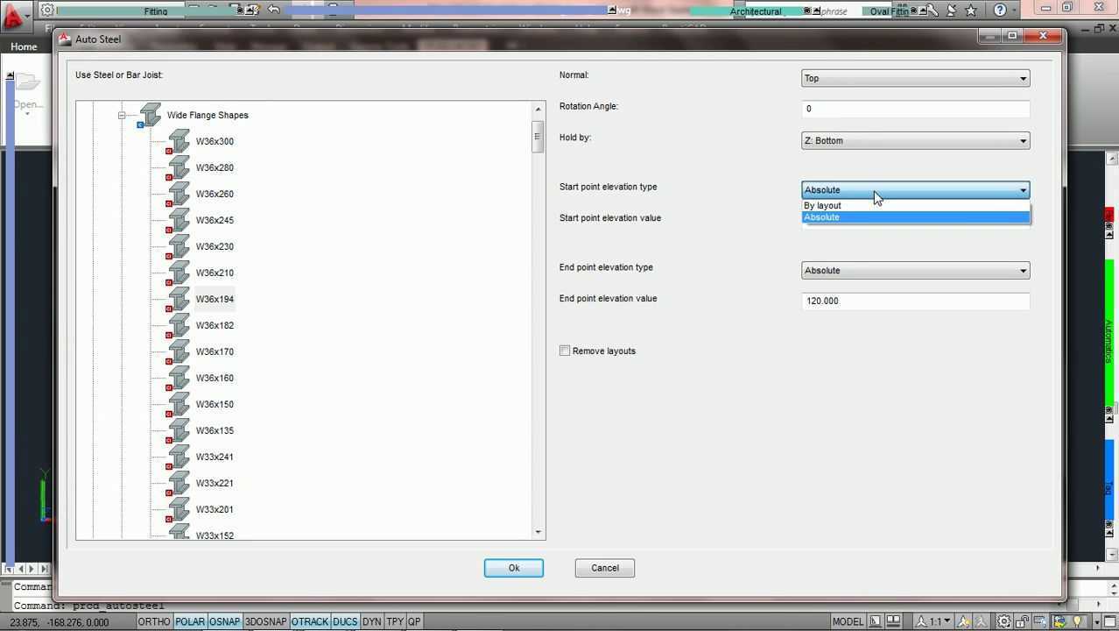
click(876, 196)
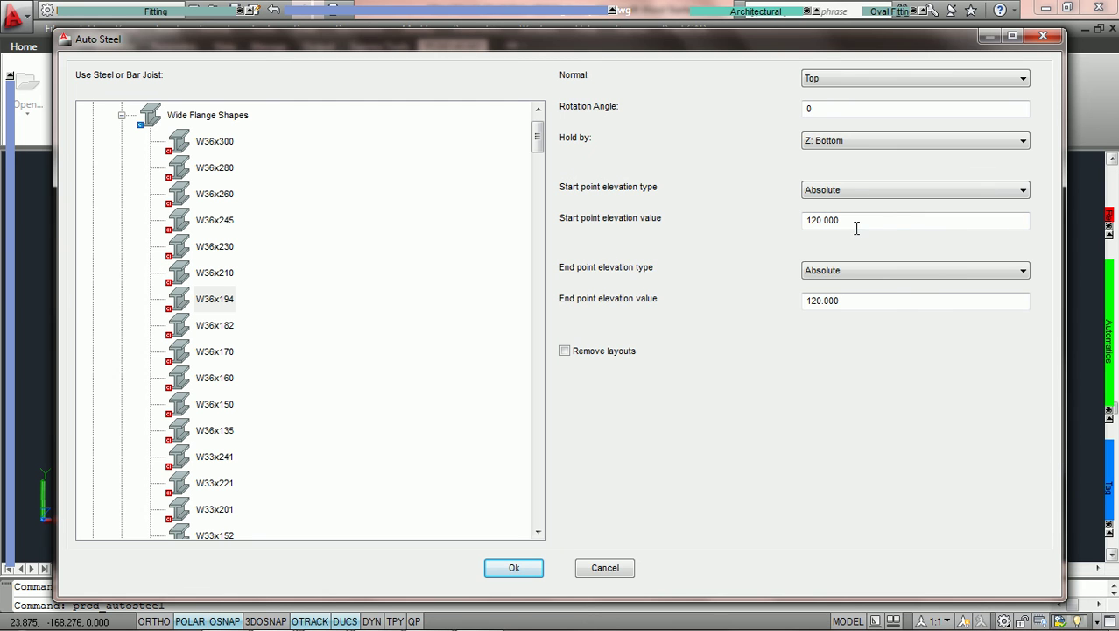
drag(879, 220, 781, 242)
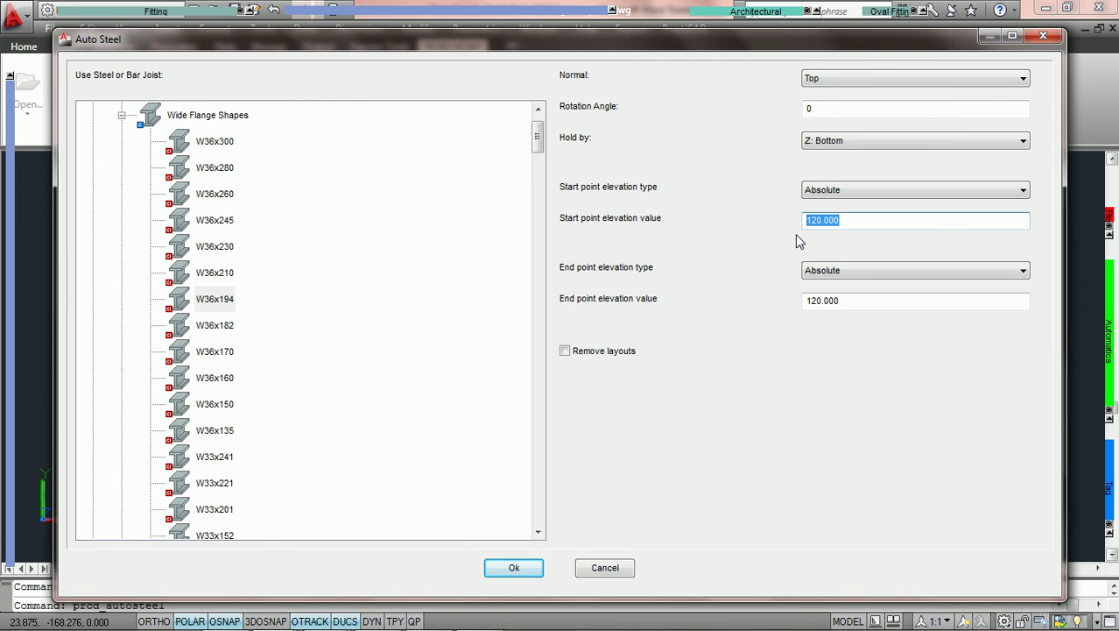
Try By layout as the start point elevation type and return it to Absolute
click(911, 195)
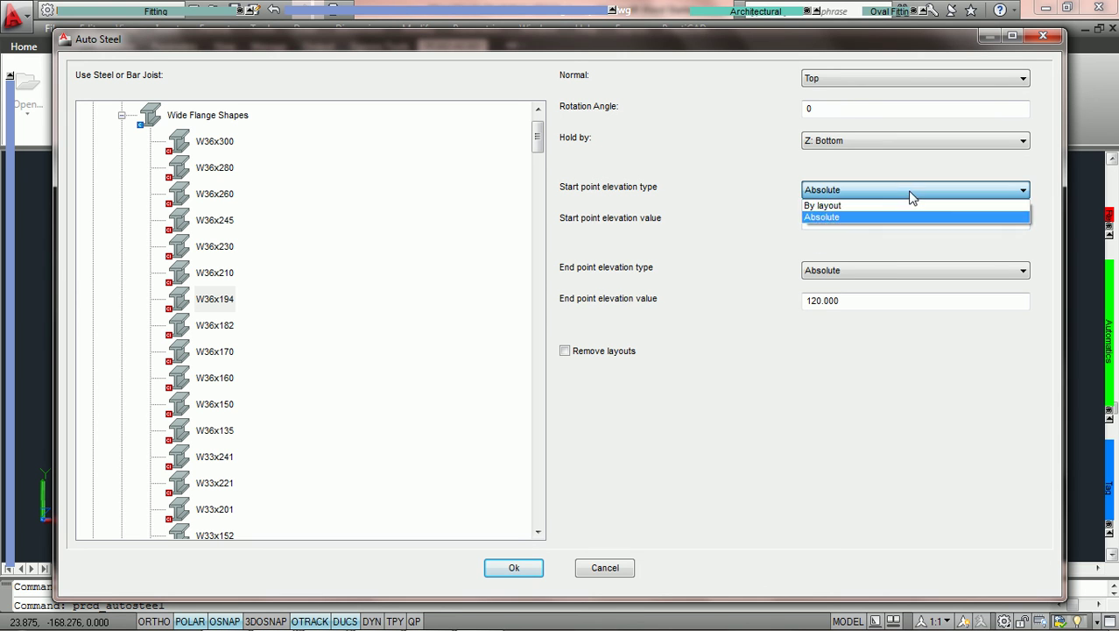
click(867, 206)
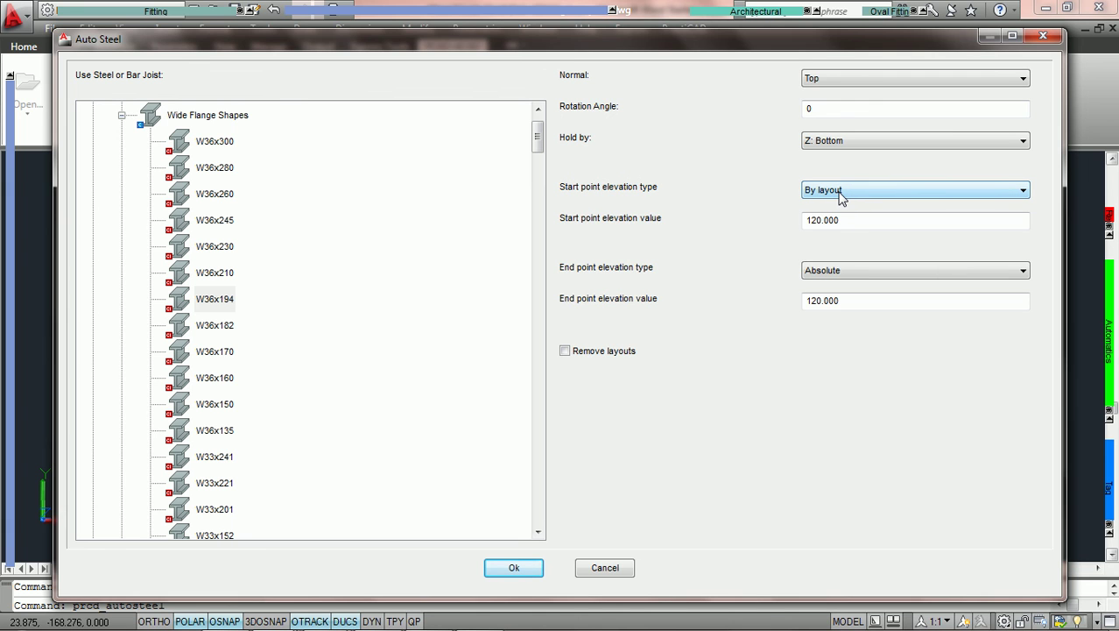
click(901, 192)
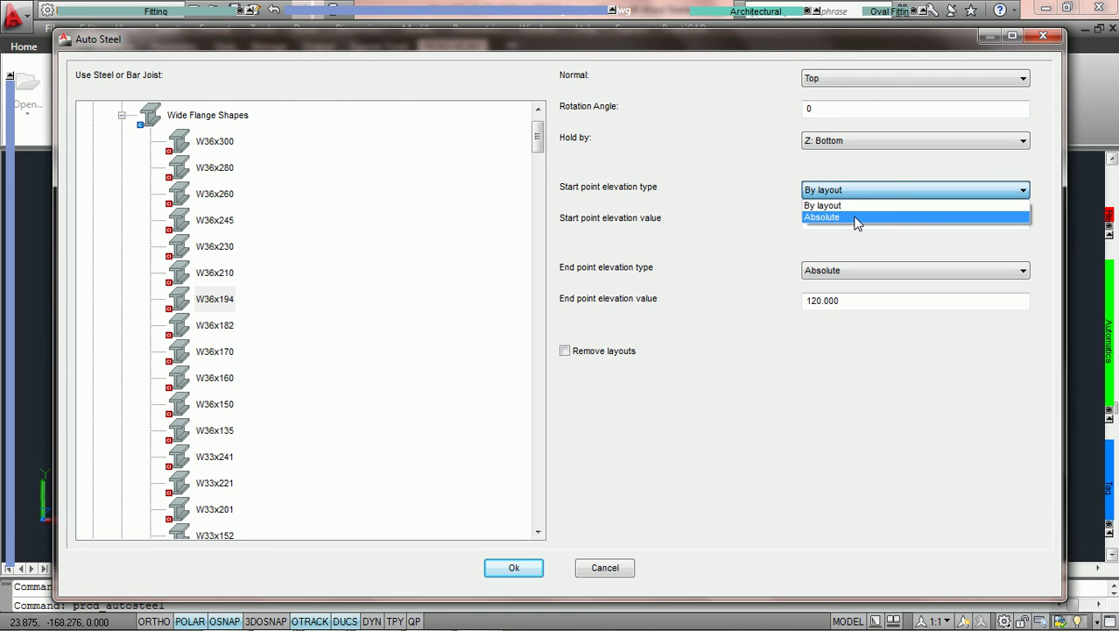
click(858, 219)
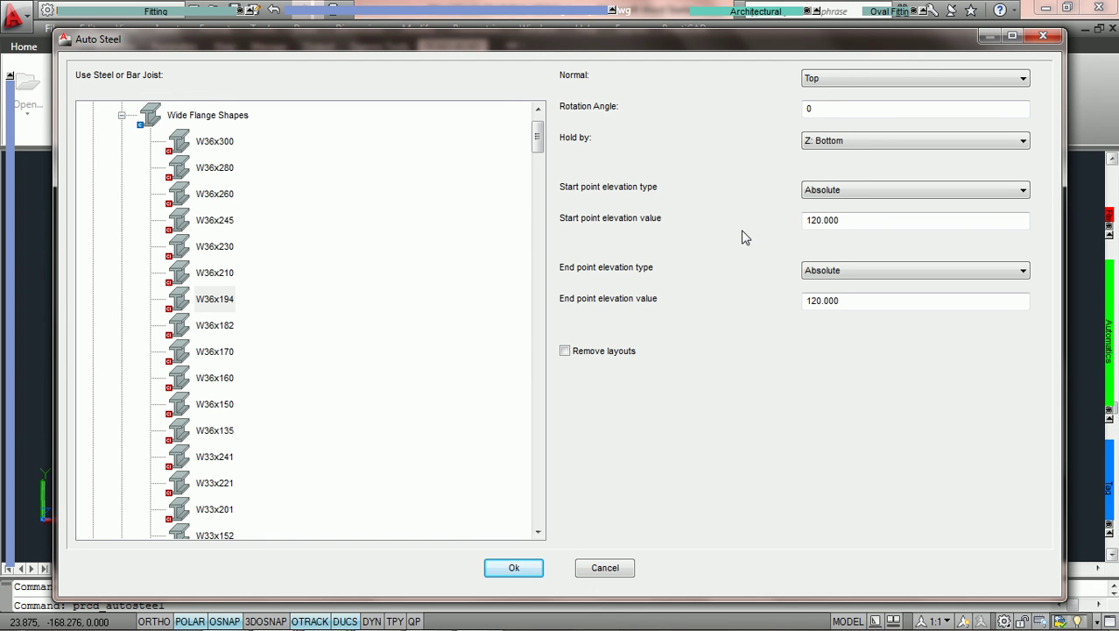
Generate the W36x194 beam on the upper layout line with start and end elevations of 120.000, leaving Remove layouts off
click(884, 227)
click(836, 299)
click(567, 355)
click(566, 352)
click(514, 568)
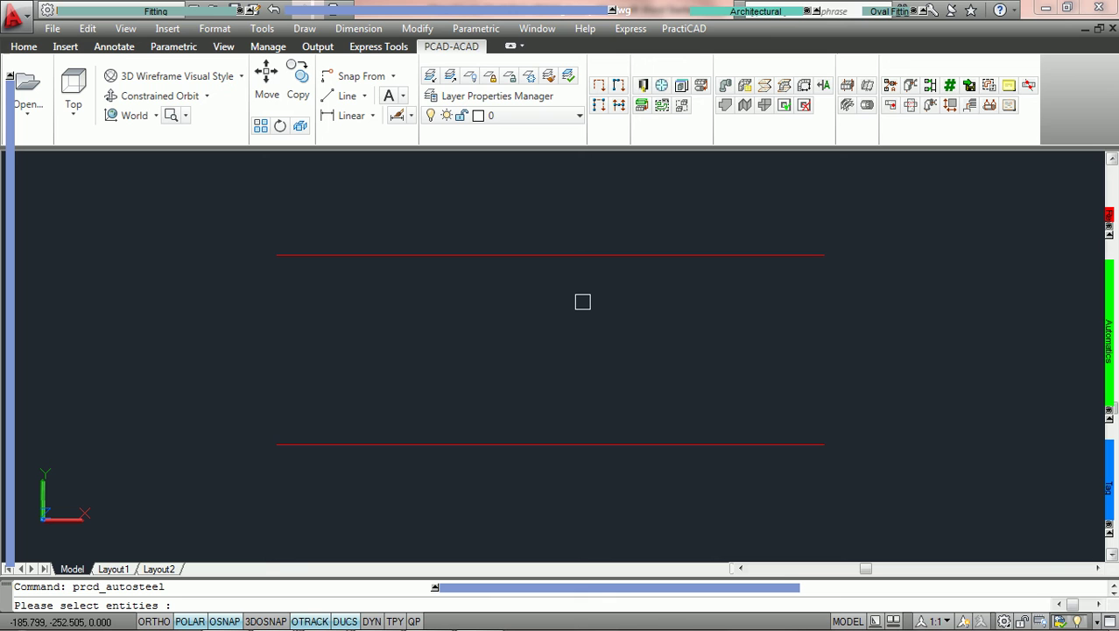
click(509, 255)
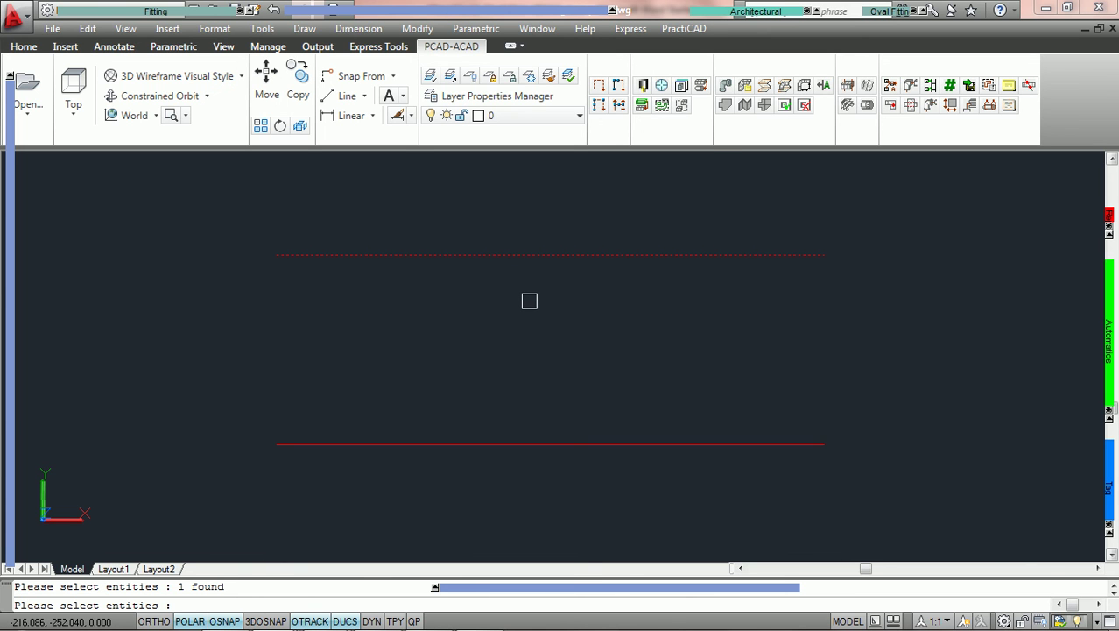
key(Return)
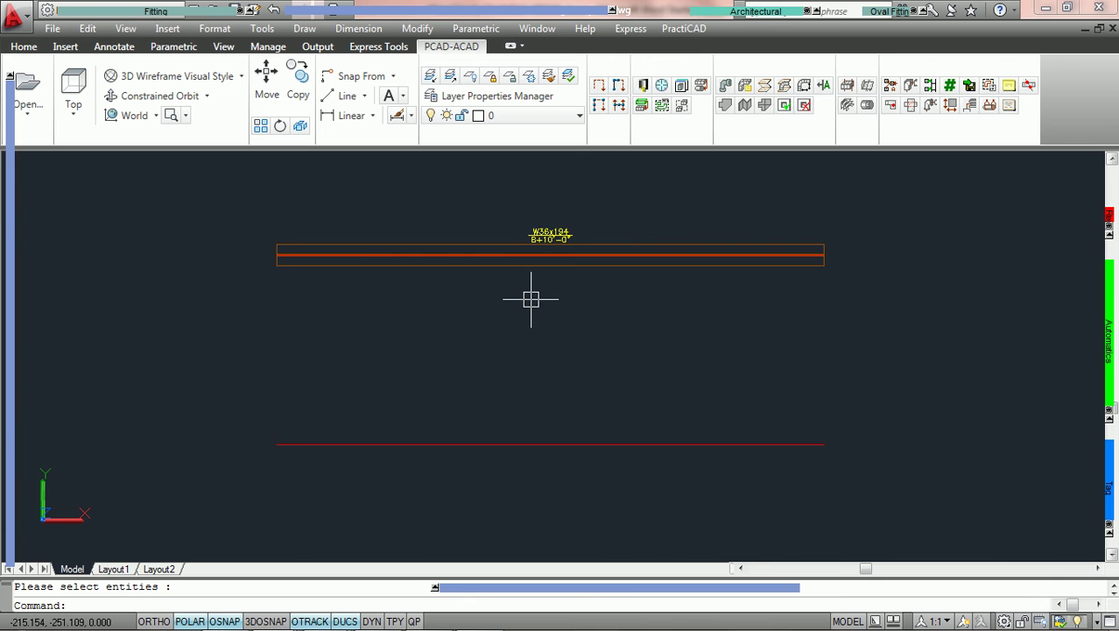
Start AutoSteel again, set the end point elevation value to 240 and turn on Remove layouts, keeping the W36x194 section
scroll(539, 298, up, 2)
middle_drag(587, 276, 533, 298)
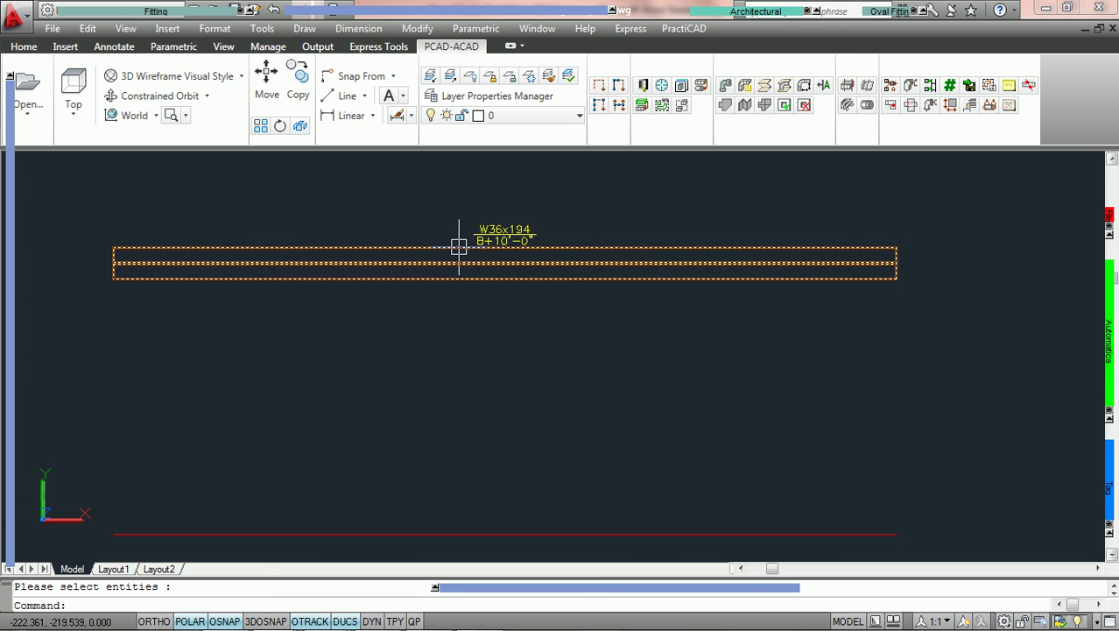
scroll(459, 245, down, 1)
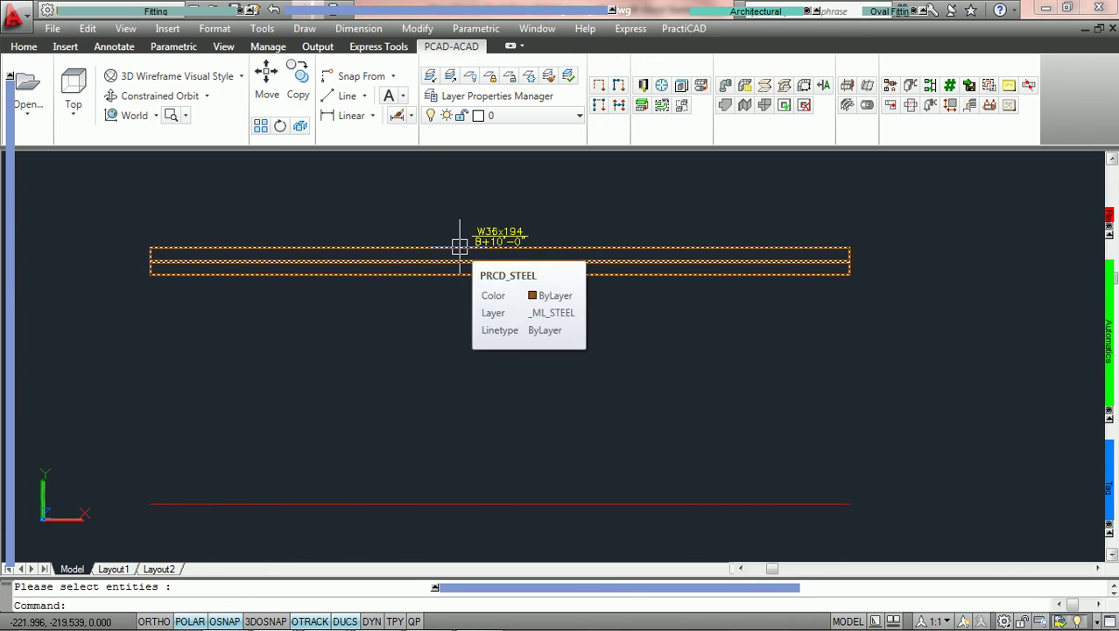
middle_drag(550, 362, 539, 319)
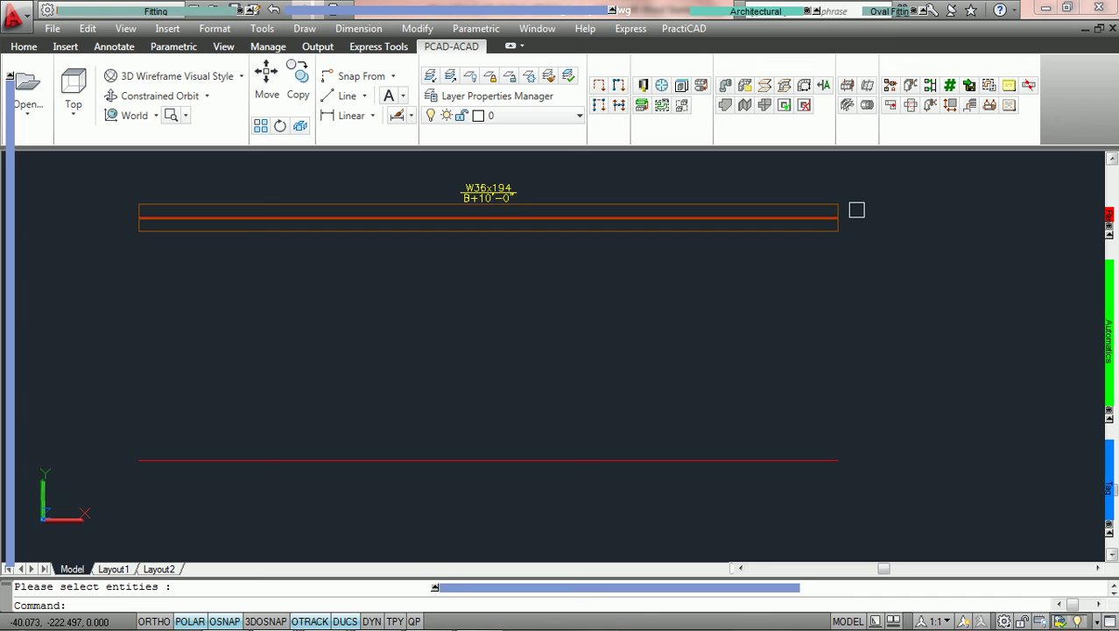
click(970, 106)
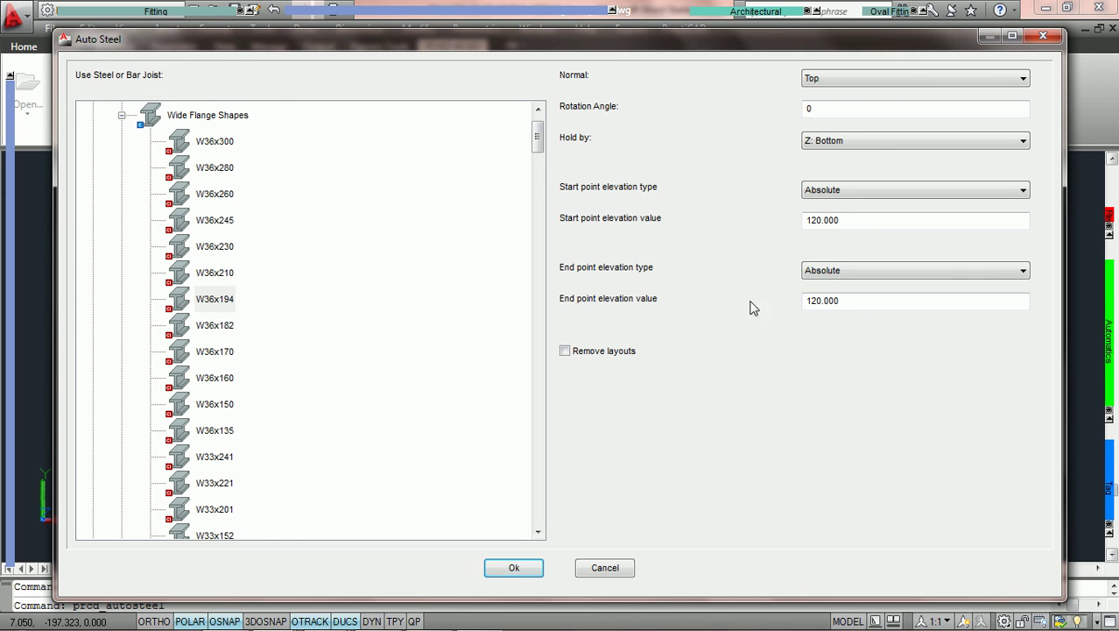
drag(867, 299, 790, 314)
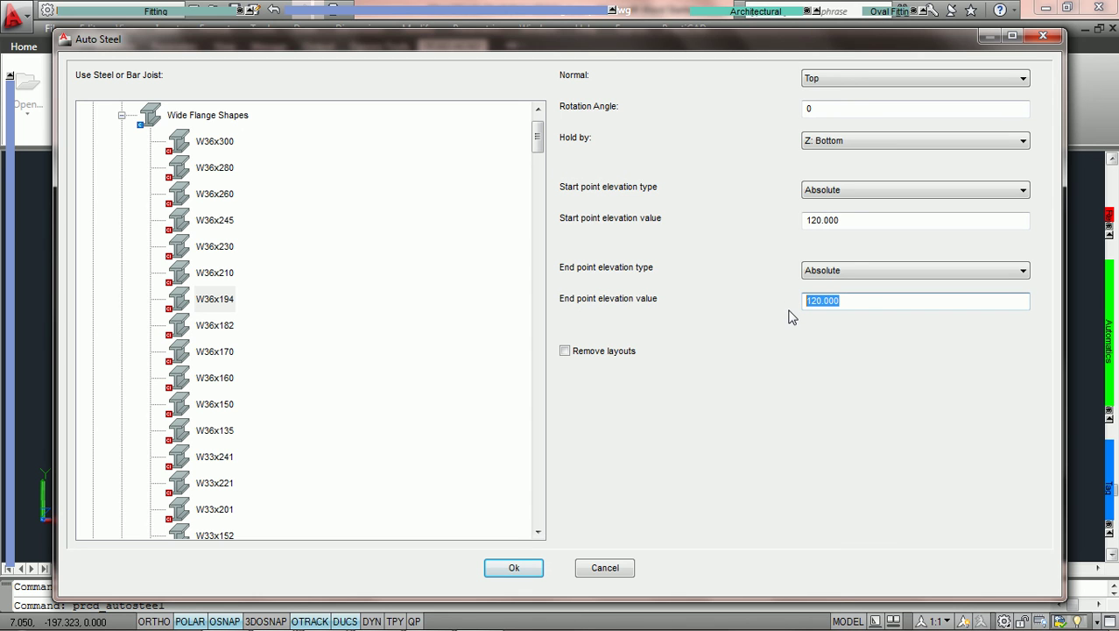
text(240)
click(565, 351)
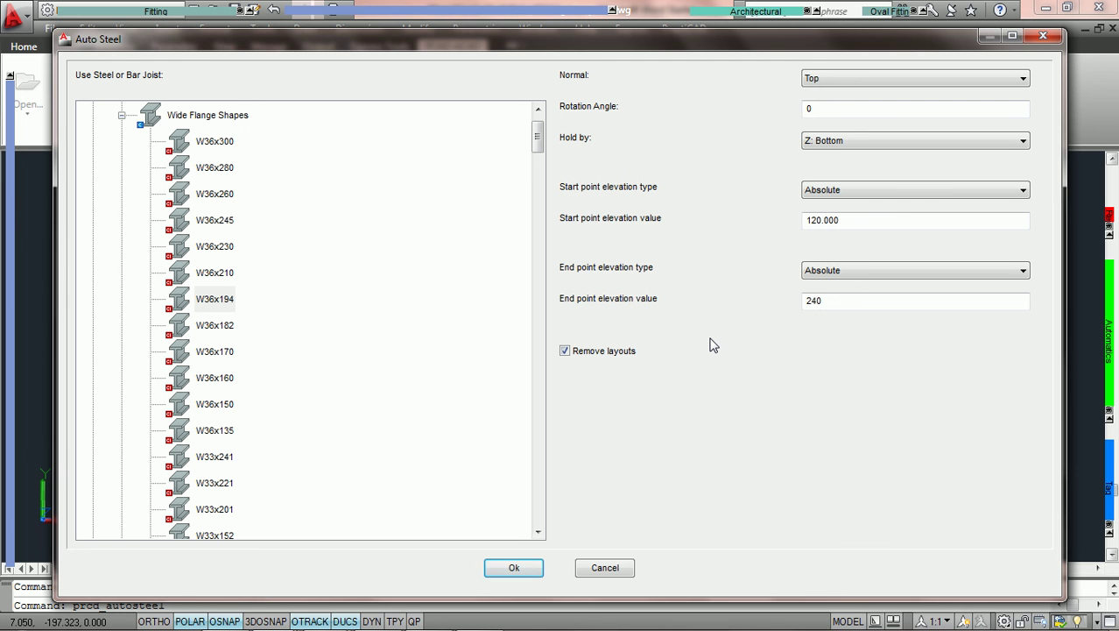
Generate the sloped W36x194 beam on the lower layout line
click(514, 567)
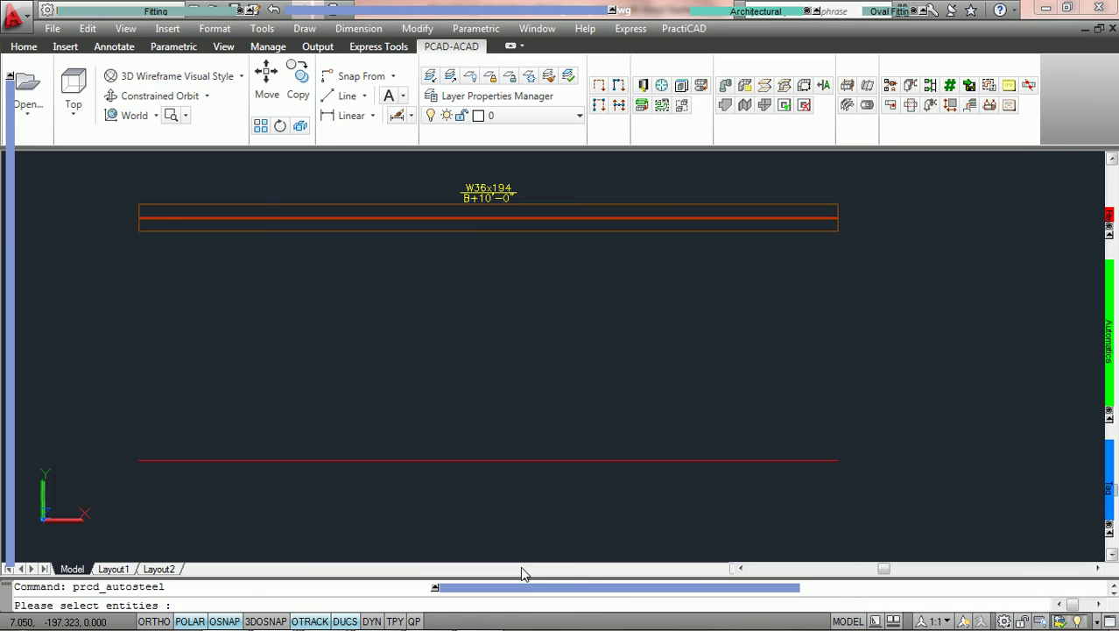
click(500, 458)
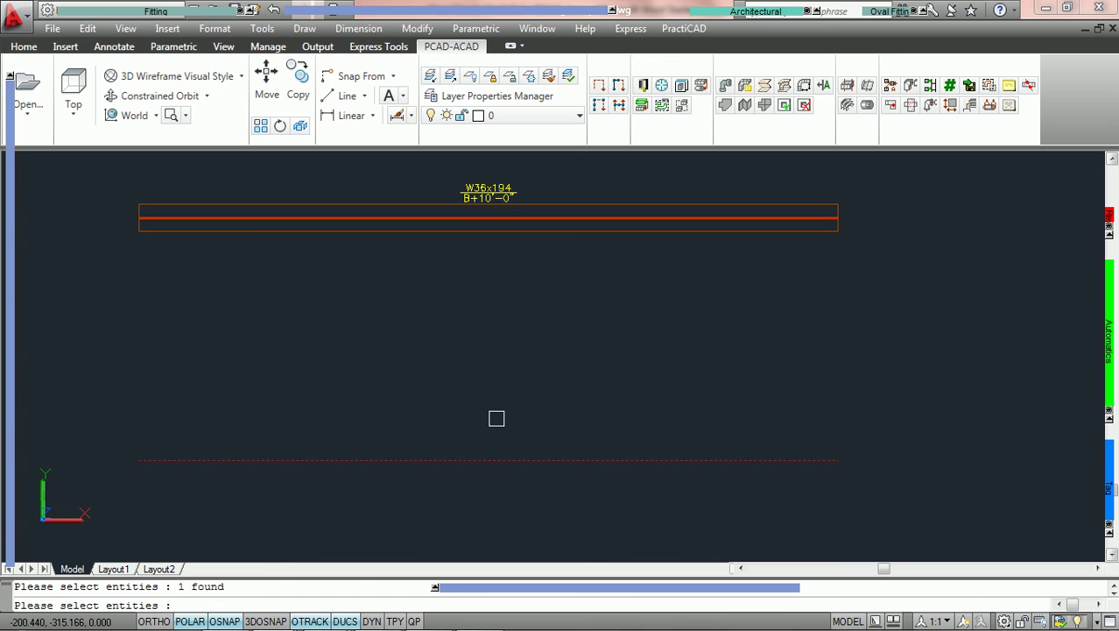
key(Return)
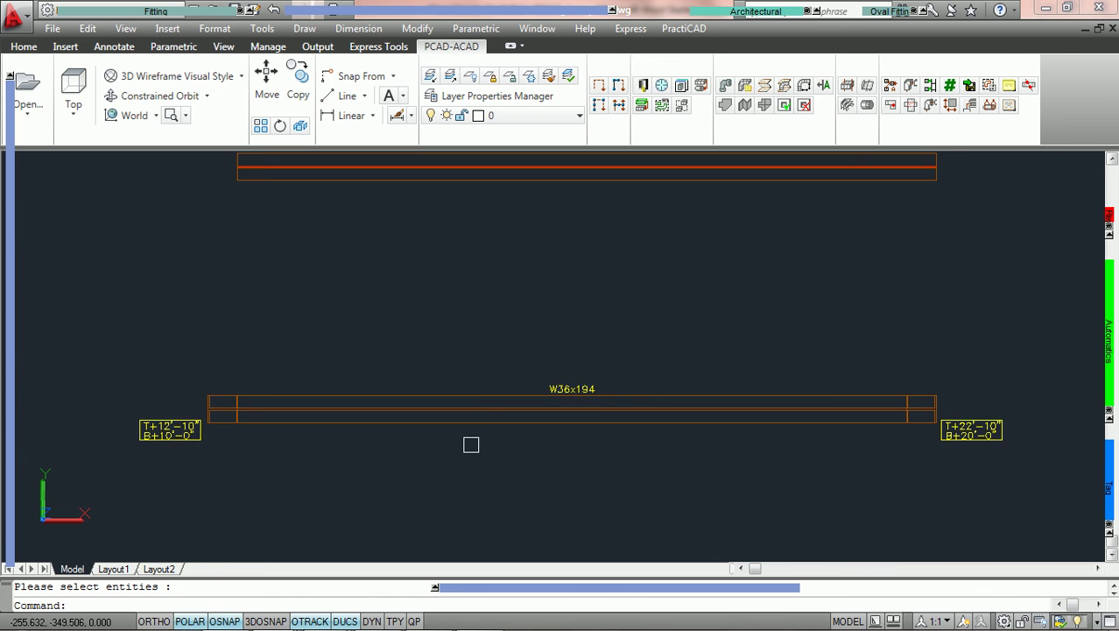
Examine the elevation tags at both ends of the lower beam and compare it with the upper beam
scroll(471, 445, up, 2)
scroll(469, 445, down, 2)
scroll(517, 414, up, 2)
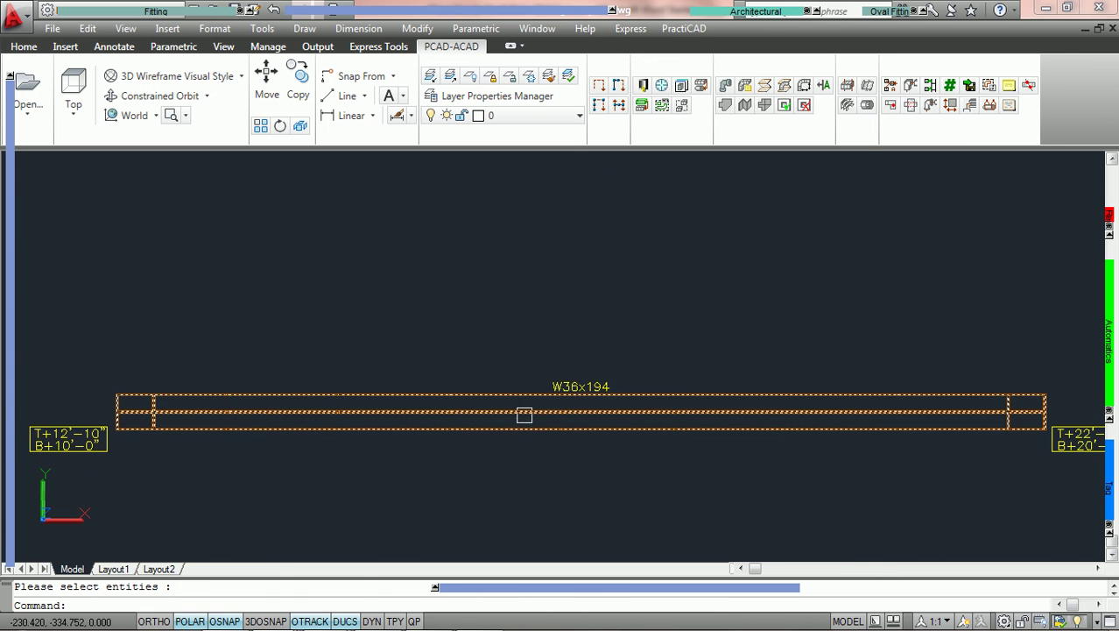
middle_drag(414, 482, 490, 457)
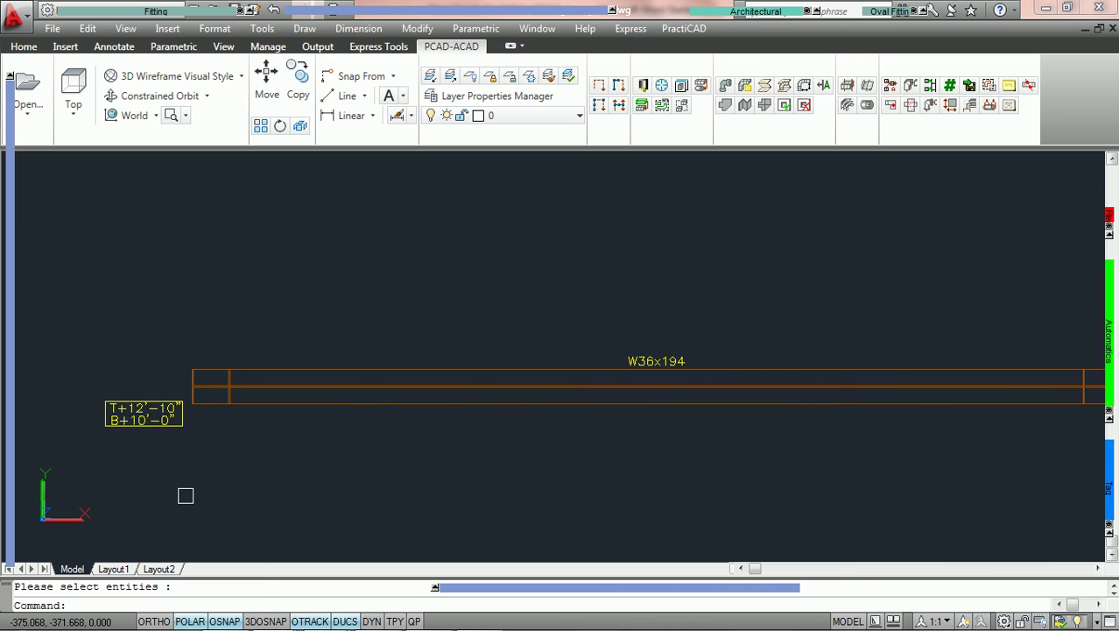
middle_drag(749, 452, 493, 425)
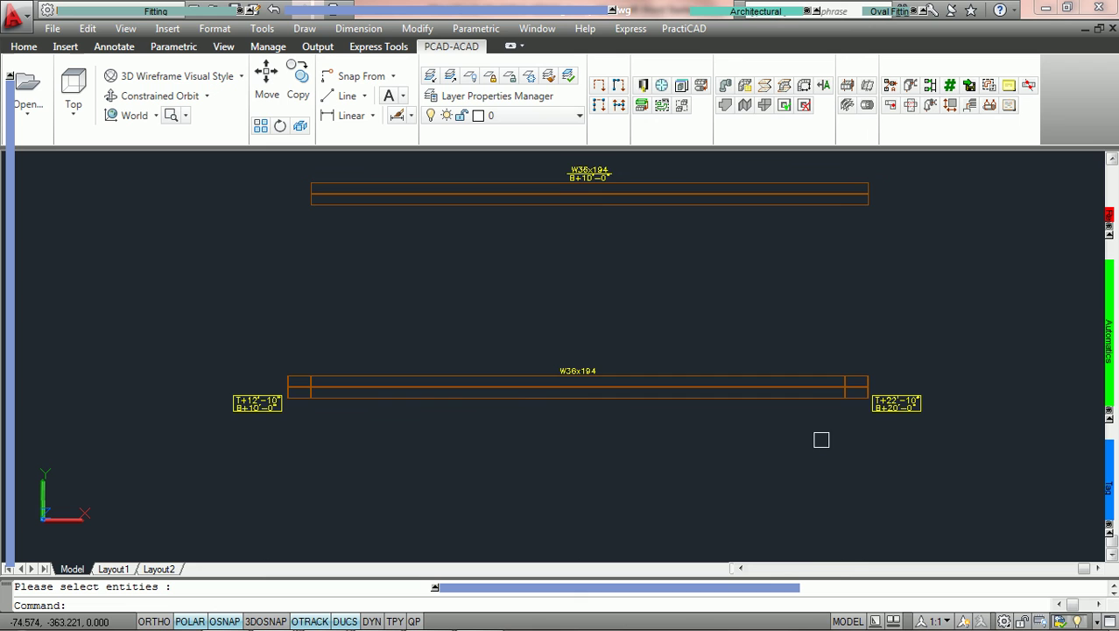
middle_drag(627, 310, 627, 364)
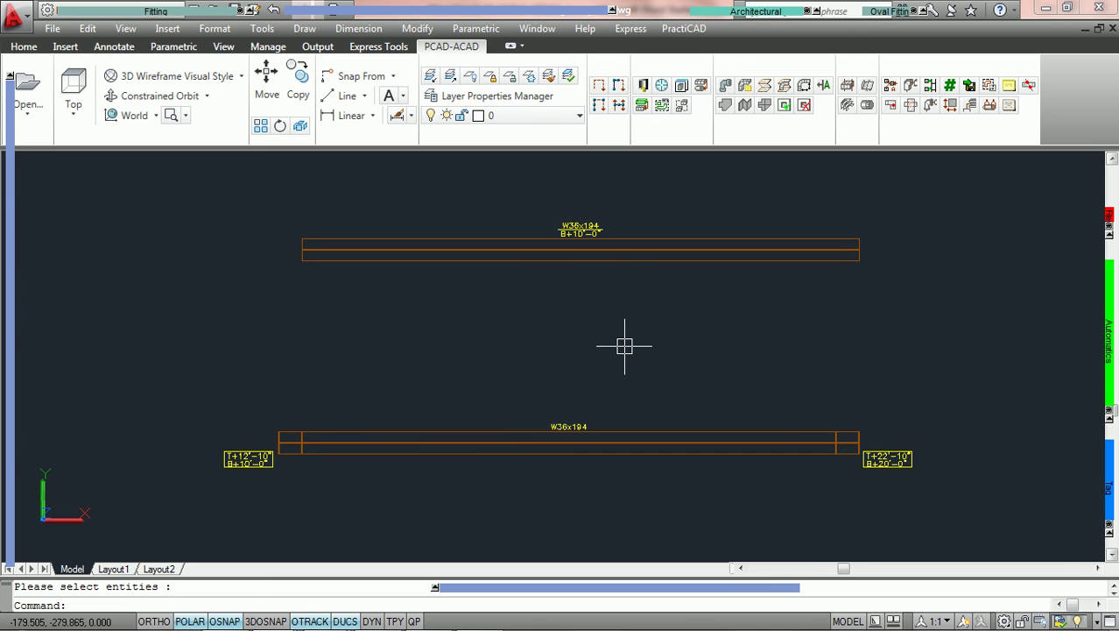